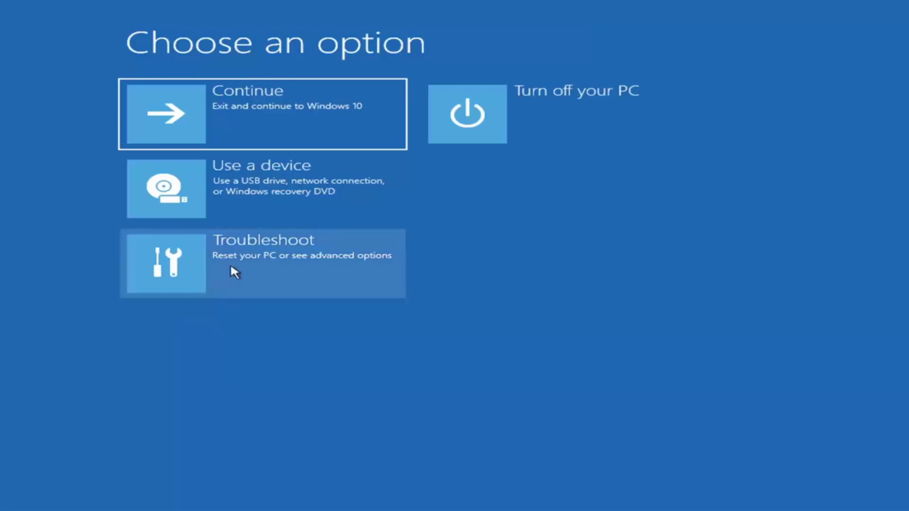
Run Startup Repair from the advanced troubleshooting options
{"action": "left_click", "coordinate": [340, 272]}
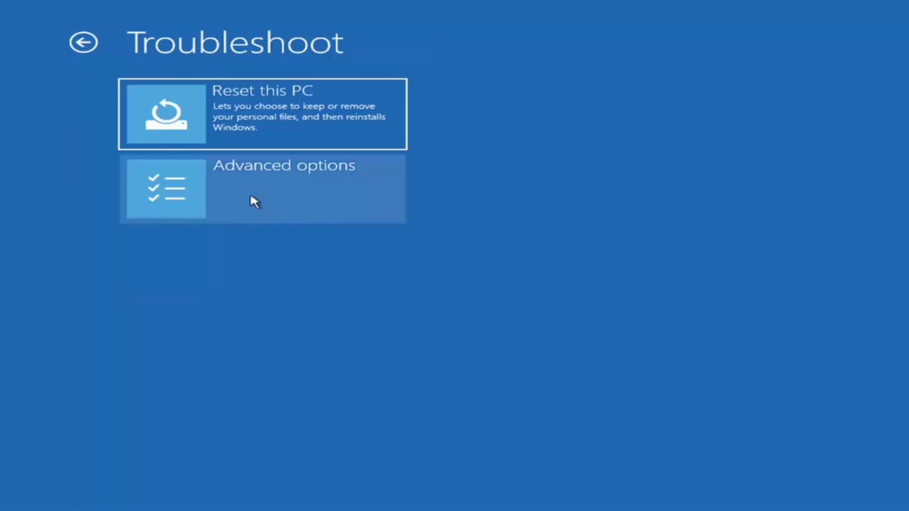
{"action": "left_click", "coordinate": [281, 188]}
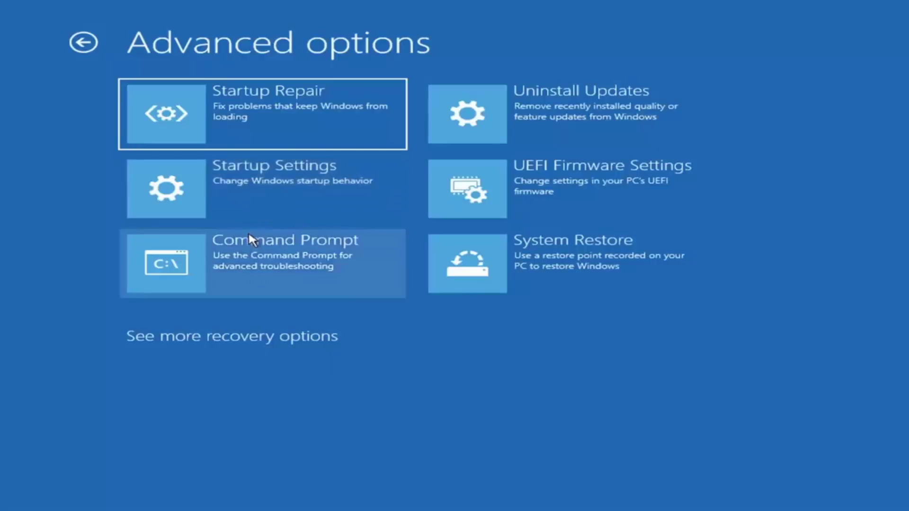
{"action": "left_click", "coordinate": [247, 119]}
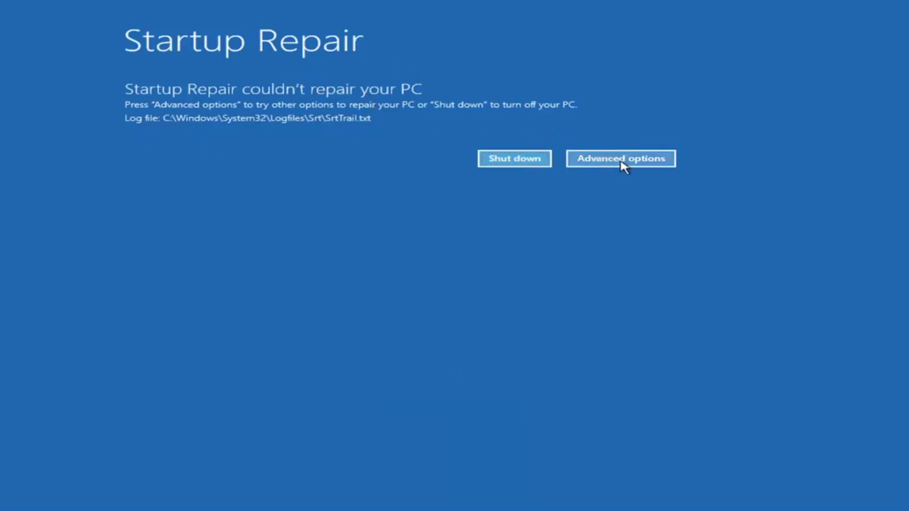
Return to the advanced recovery options and review the Startup Settings and Uninstall Updates choices without applying either
{"action": "left_click", "coordinate": [635, 158]}
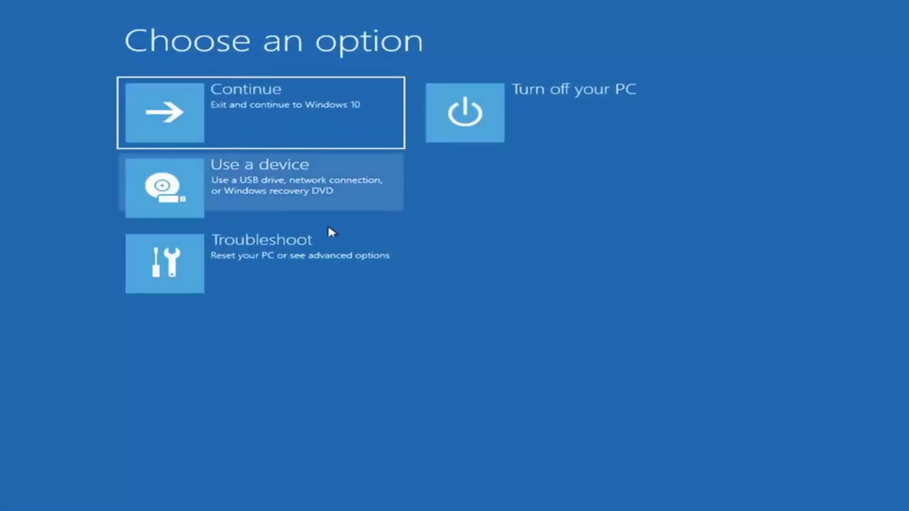
{"action": "left_click", "coordinate": [226, 265]}
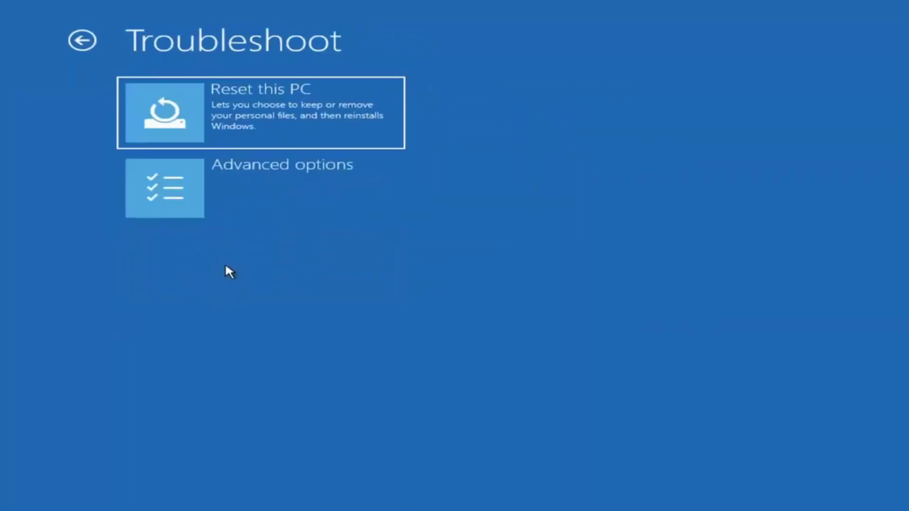
{"action": "left_click", "coordinate": [235, 195]}
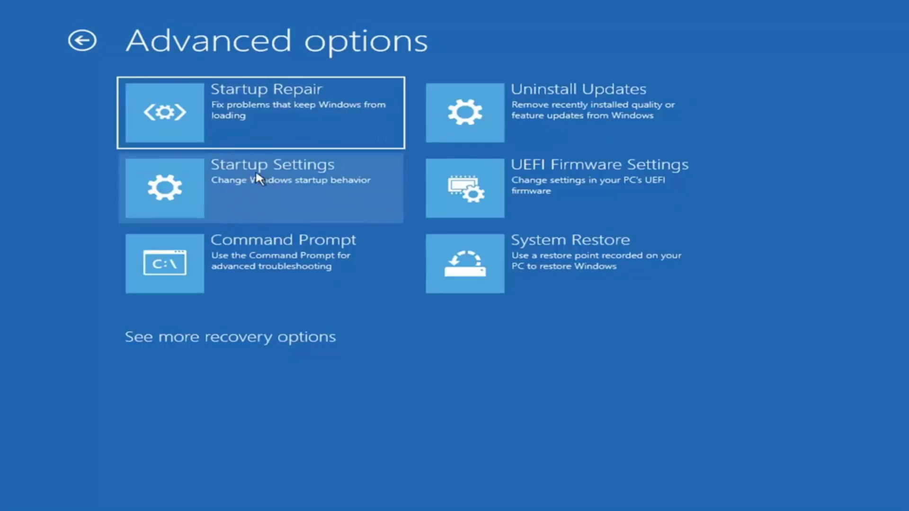
{"action": "left_click", "coordinate": [232, 182]}
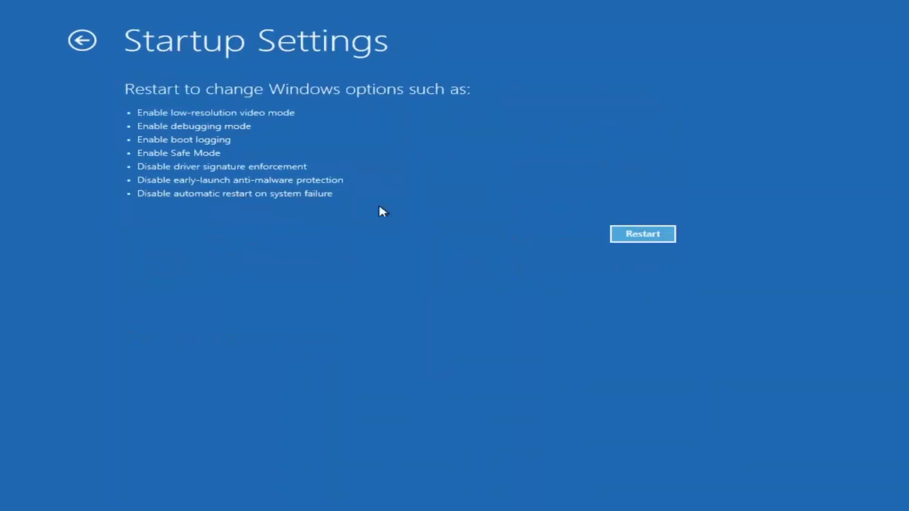
{"action": "left_click", "coordinate": [638, 240]}
{"action": "left_click", "coordinate": [75, 41]}
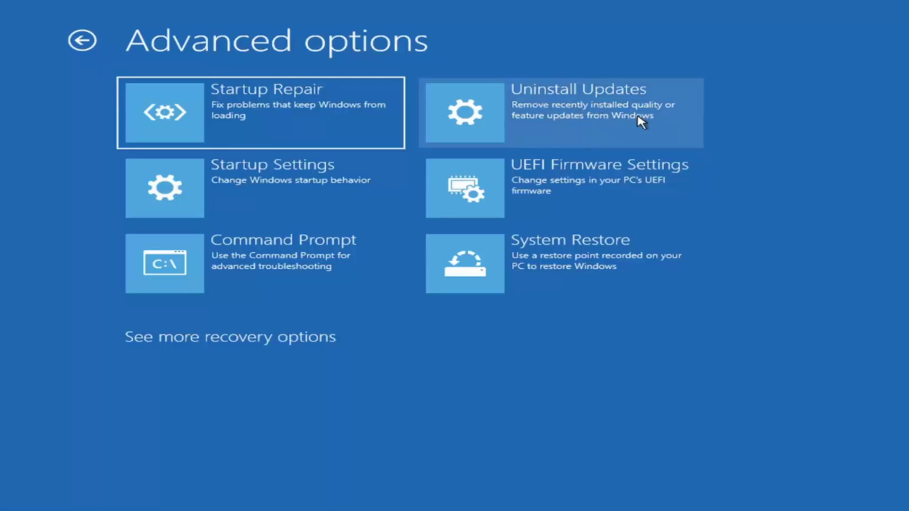
{"action": "left_click", "coordinate": [530, 116]}
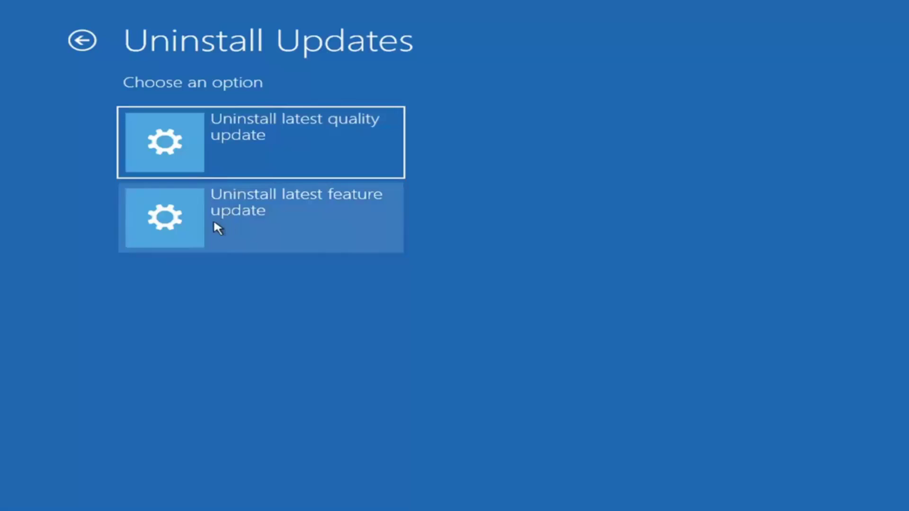
{"action": "left_click", "coordinate": [88, 41]}
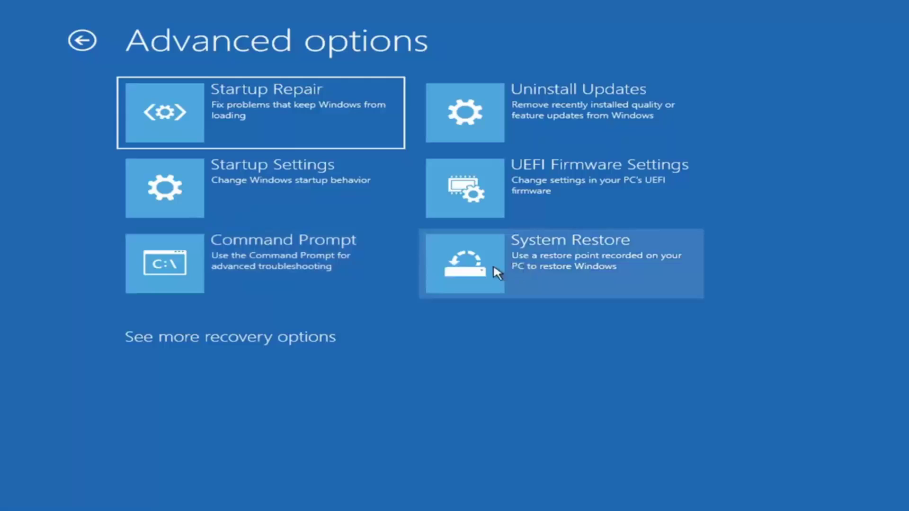
Restore the system to the "Before Updates" restore point of 7/9/2021 12:37:05 PM, restart the PC and dismiss the completion notice
{"action": "left_click", "coordinate": [586, 289]}
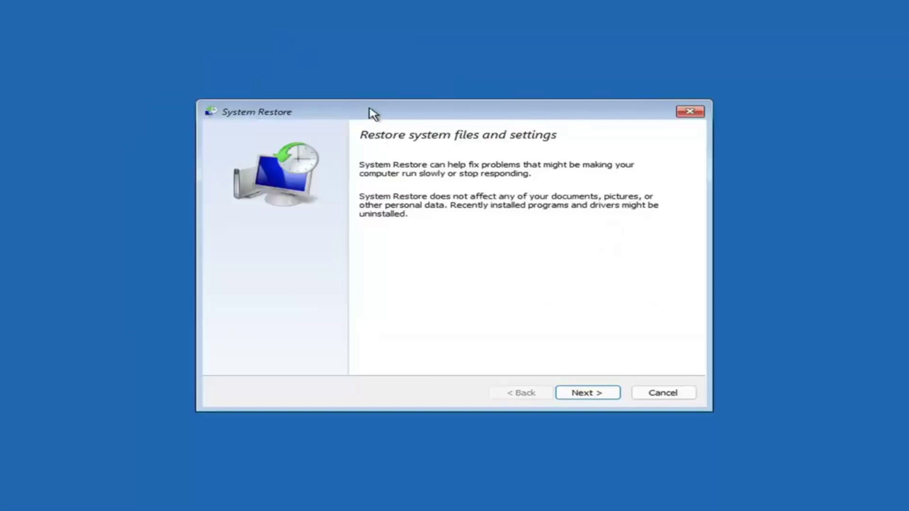
{"action": "left_click", "coordinate": [576, 393]}
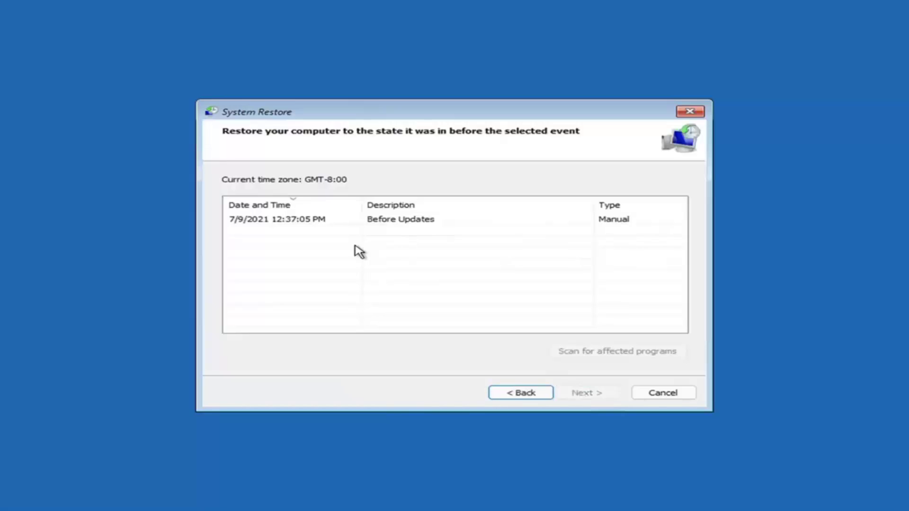
{"action": "left_click", "coordinate": [285, 226]}
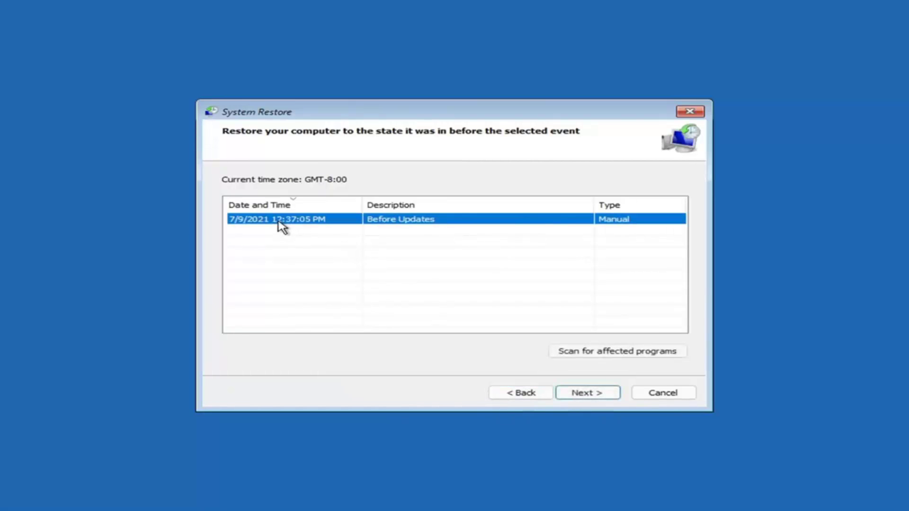
{"action": "left_click", "coordinate": [596, 394]}
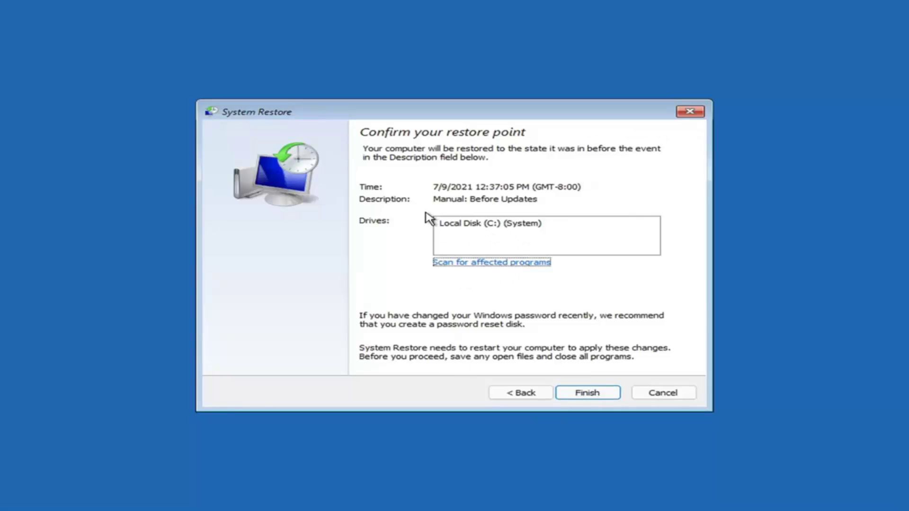
{"action": "left_click", "coordinate": [587, 396]}
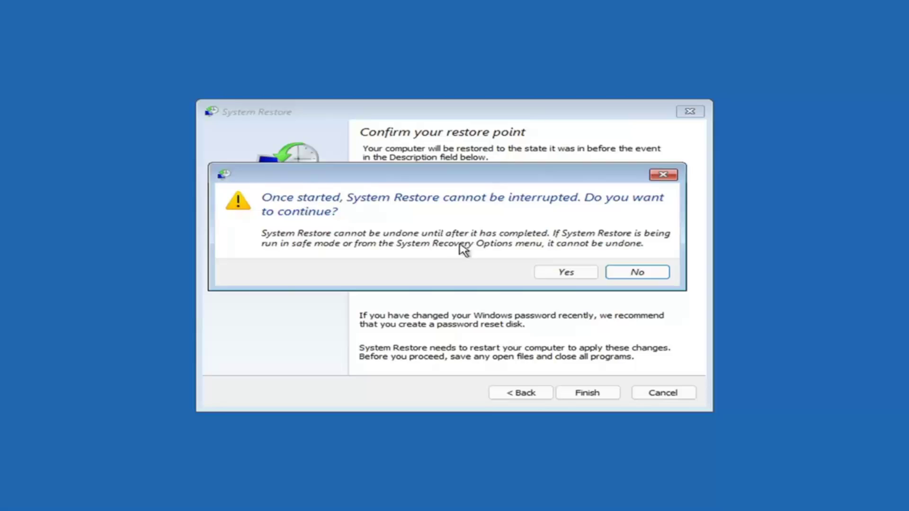
{"action": "left_click", "coordinate": [565, 277]}
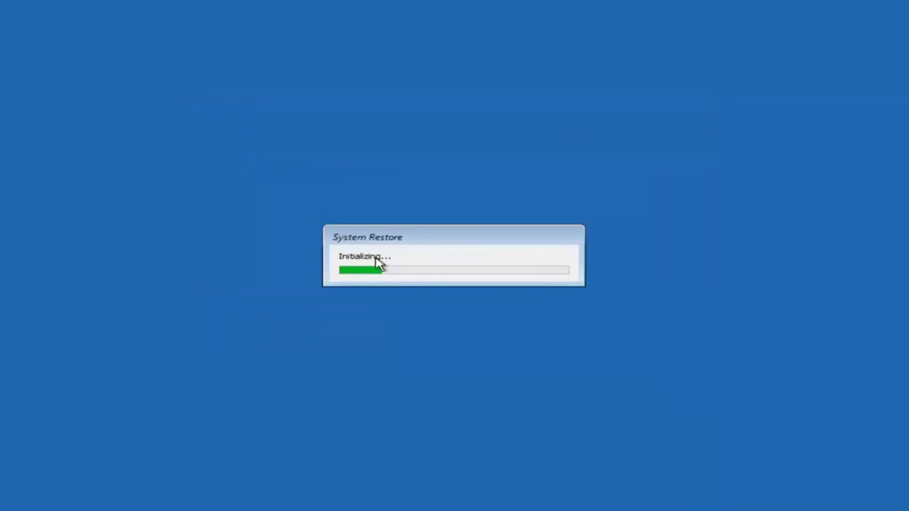
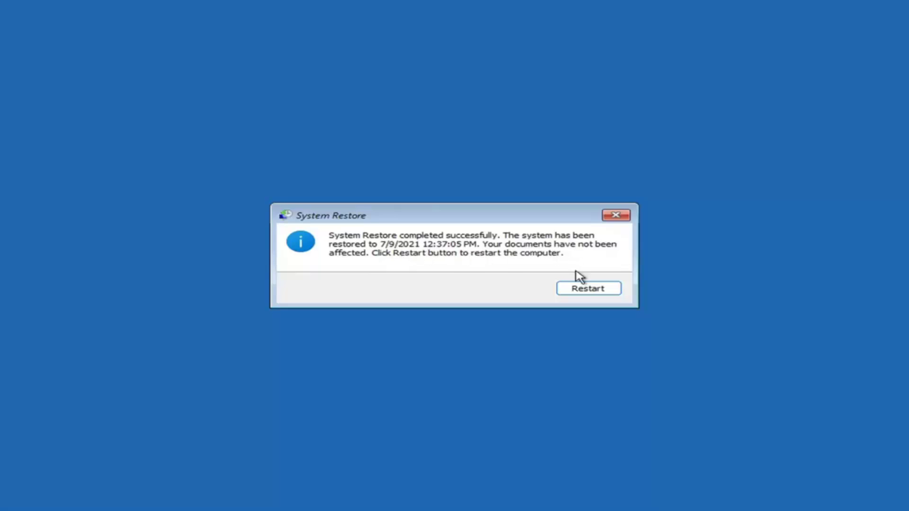
{"action": "left_click", "coordinate": [582, 290]}
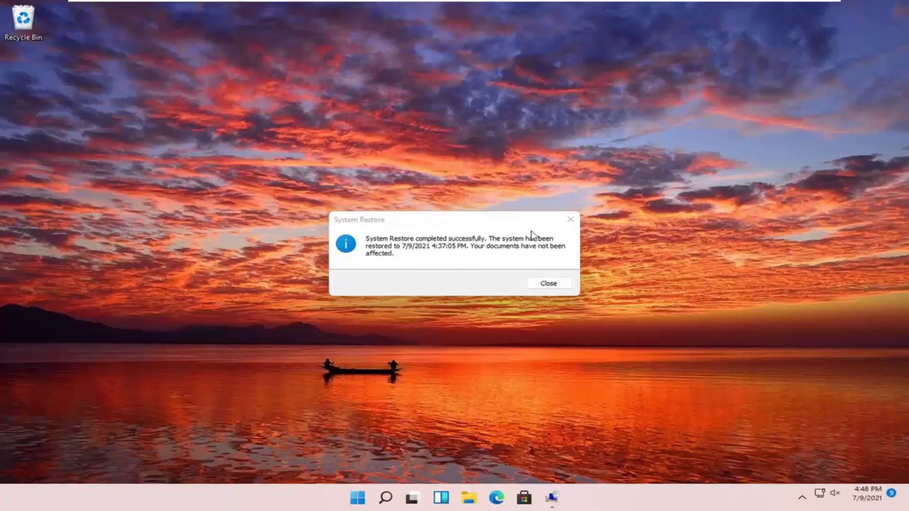
{"action": "left_click", "coordinate": [570, 219]}
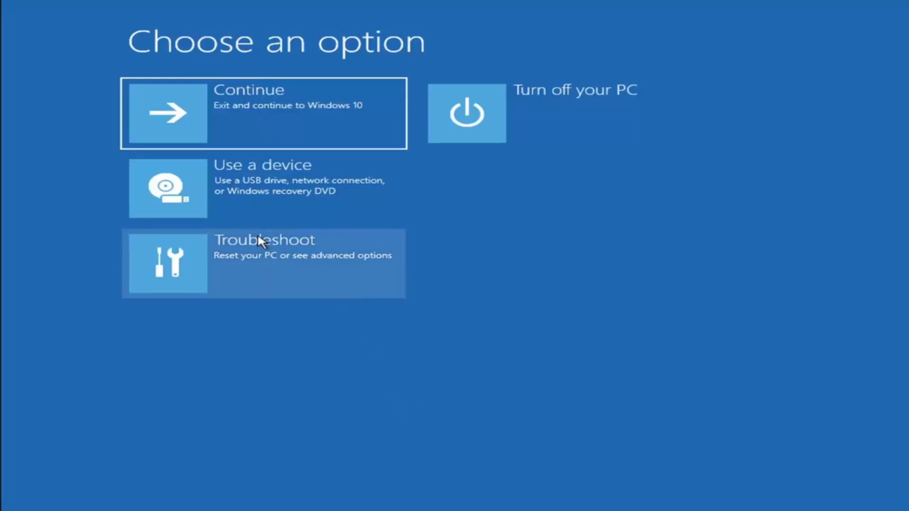
Review the Reset this PC choices under Troubleshoot, then return to the main recovery screen without resetting
{"action": "left_click", "coordinate": [253, 268]}
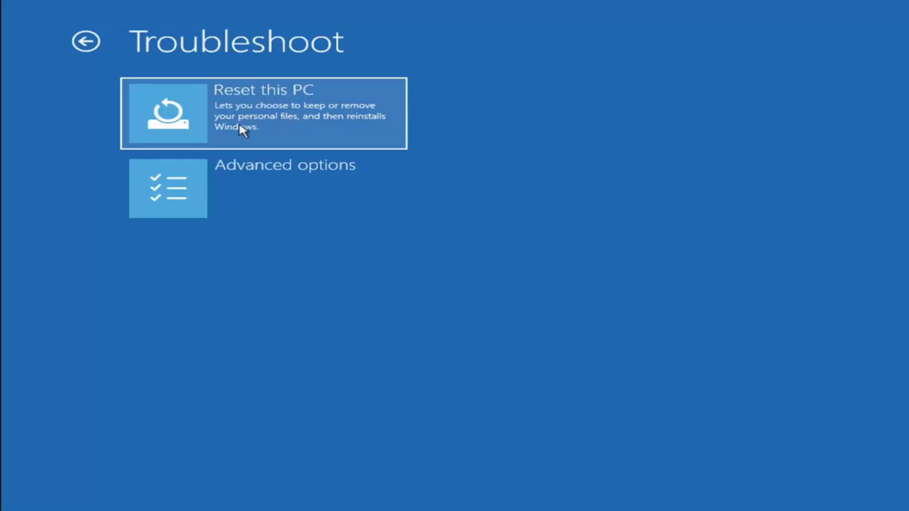
{"action": "left_click", "coordinate": [300, 125]}
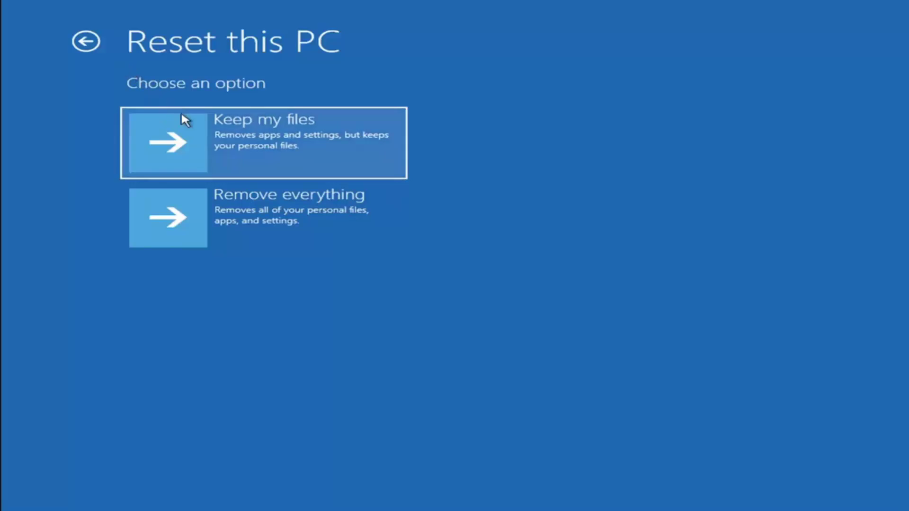
{"action": "left_click", "coordinate": [96, 45]}
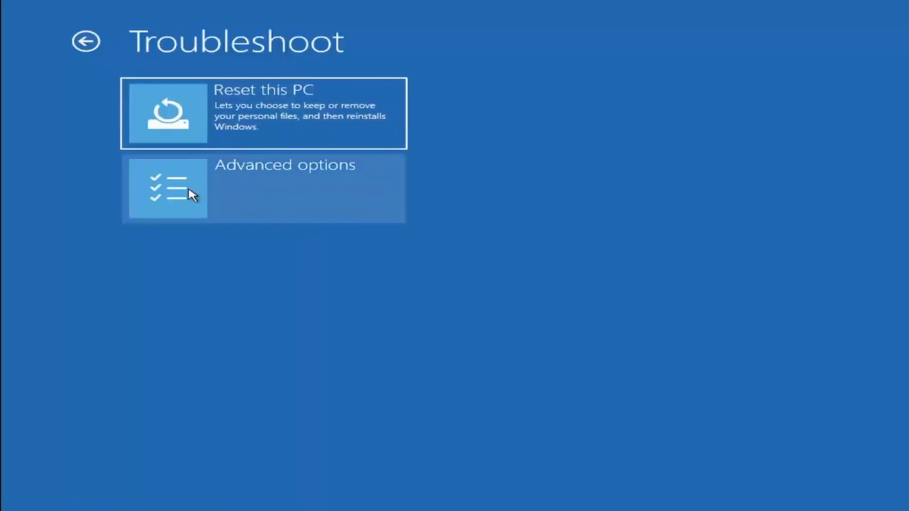
{"action": "left_click", "coordinate": [88, 42]}
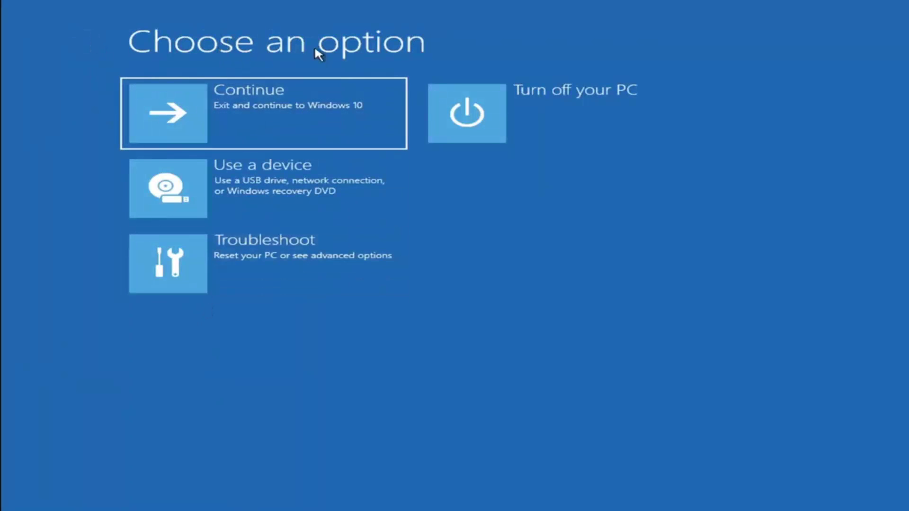
Open the Command Prompt from the advanced troubleshooting options
{"action": "left_click", "coordinate": [280, 263]}
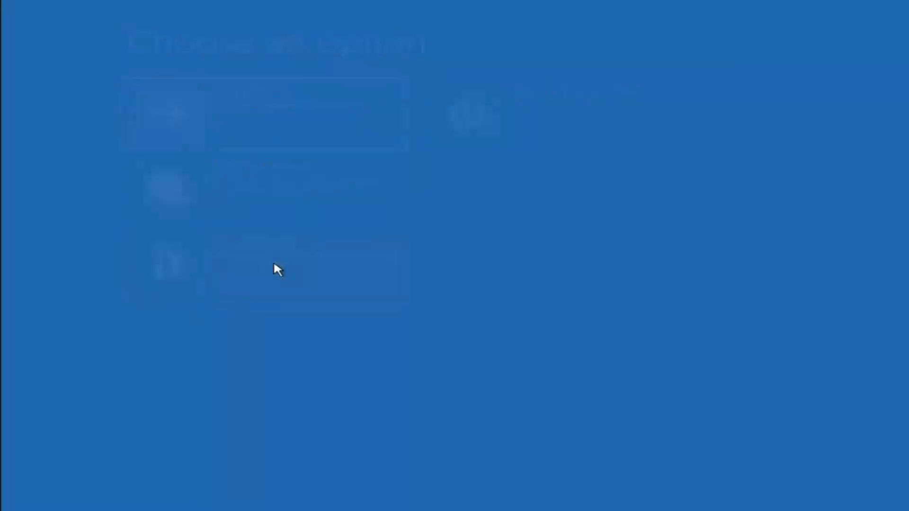
{"action": "left_click", "coordinate": [272, 192]}
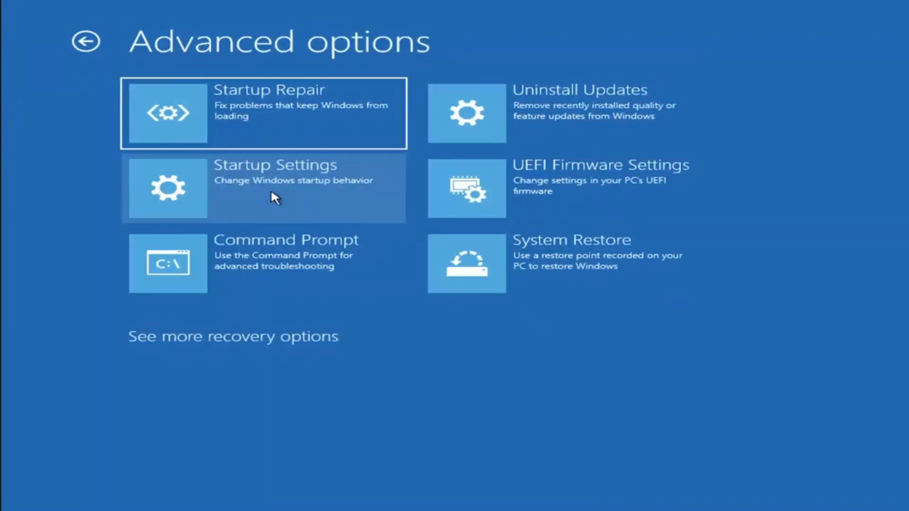
{"action": "left_click", "coordinate": [225, 267]}
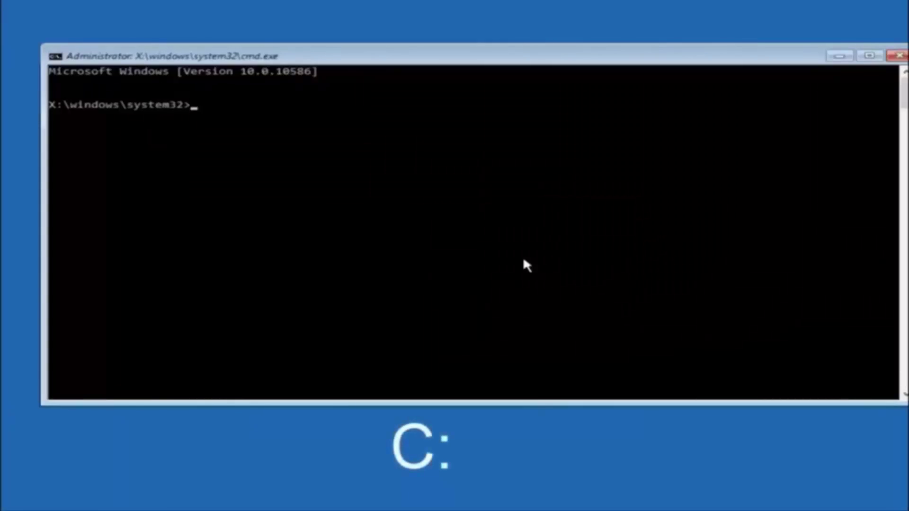
Switch to the C: drive and list its root directory with dir
{"action": "type", "text": "c:"}
{"action": "key", "text": "Return"}
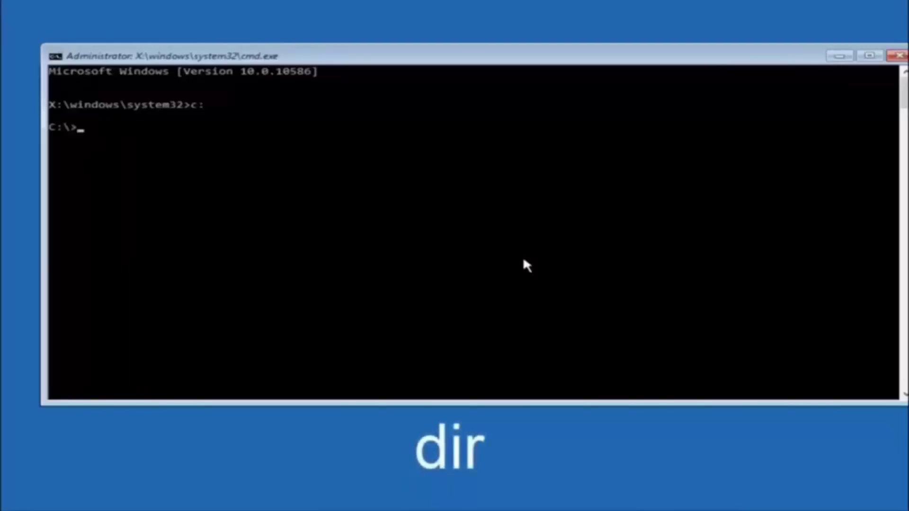
{"action": "type", "text": "dir"}
{"action": "key", "text": "Return"}
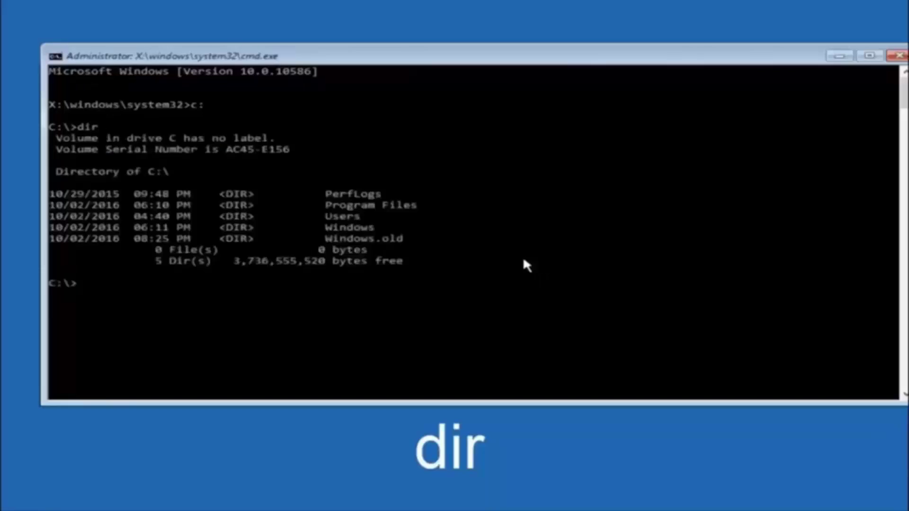
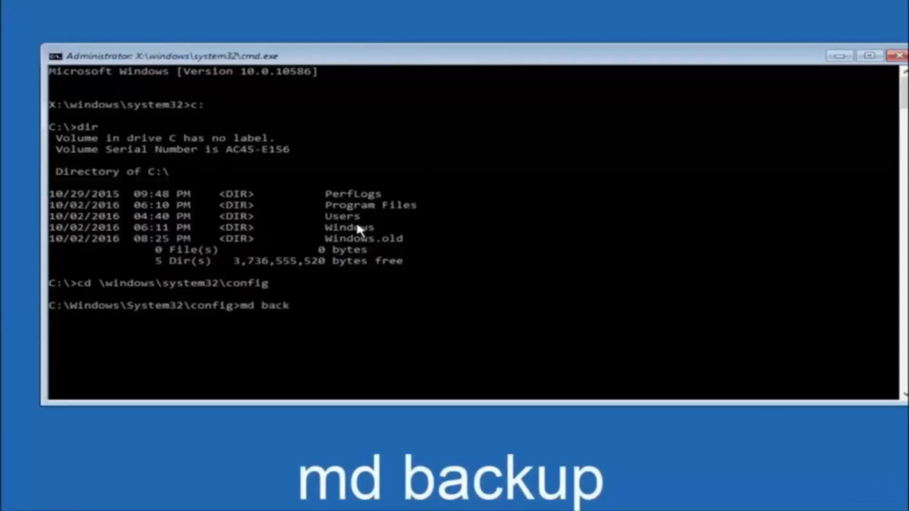
Create a folder named backup in C:\Windows\System32\config and copy all files (*.*) from config into it
{"action": "type", "text": "up"}
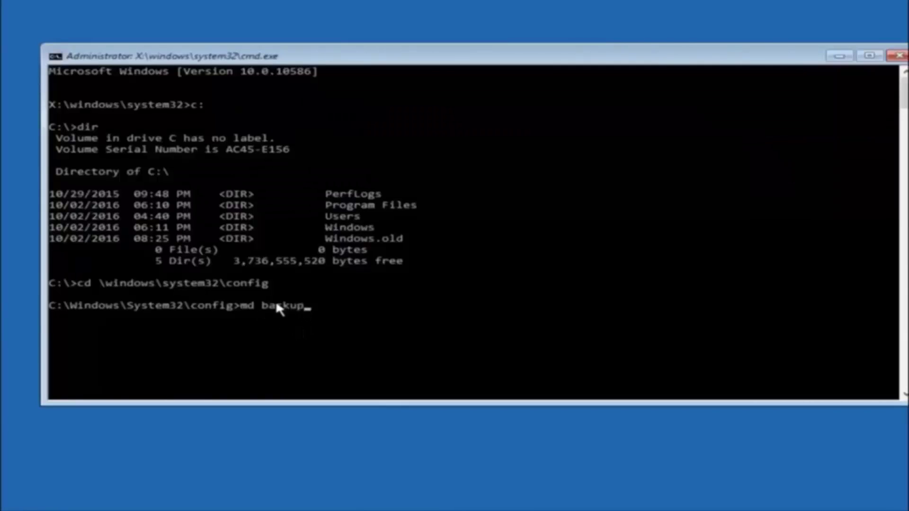
{"action": "key", "text": "Return"}
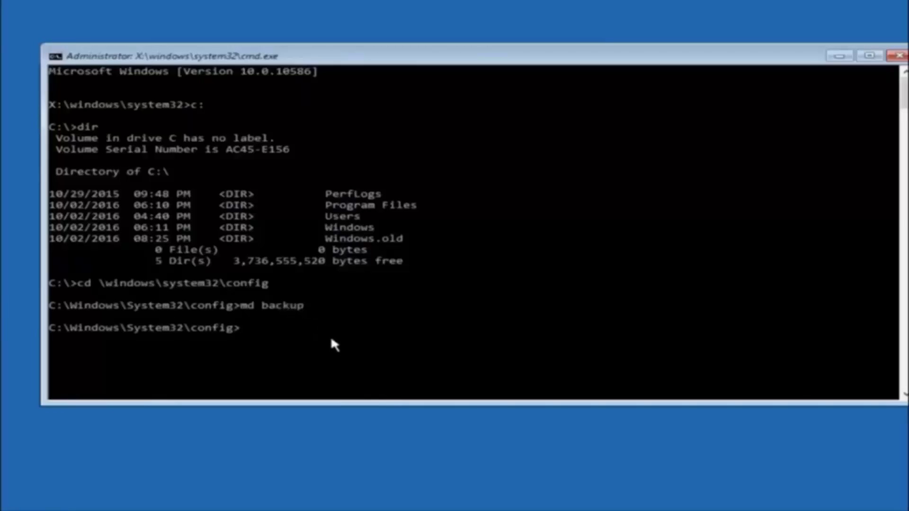
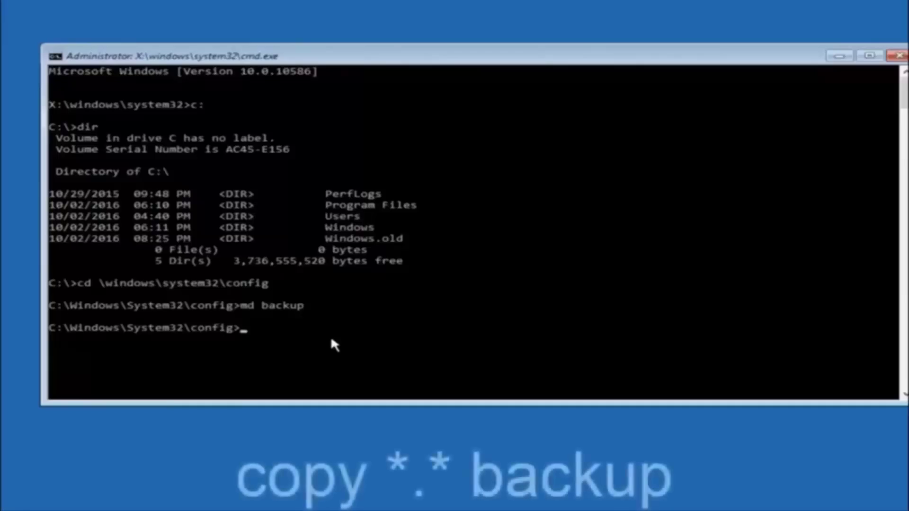
{"action": "type", "text": "copy "}
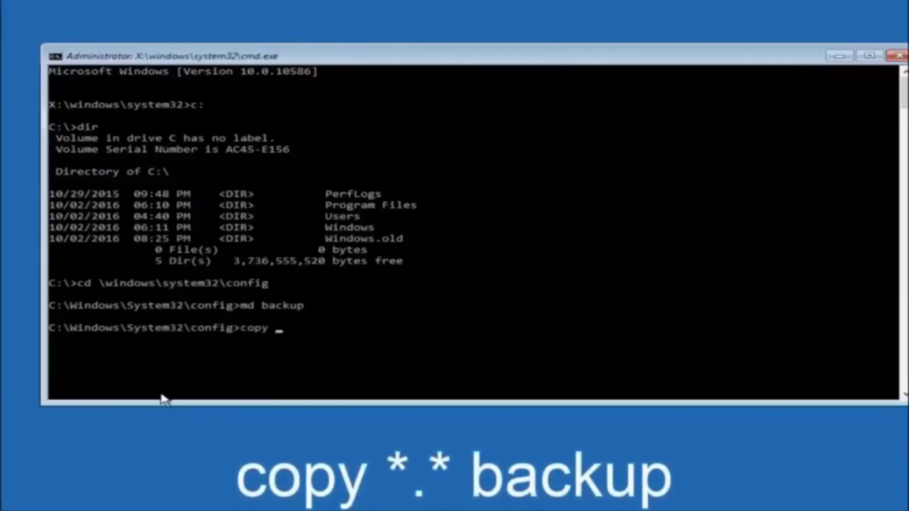
{"action": "type", "text": " *"}
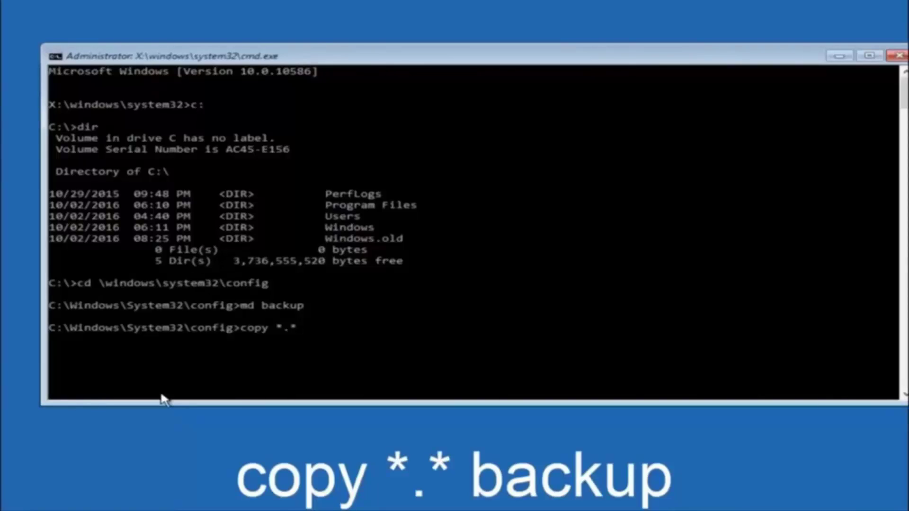
{"action": "type", "text": "backup"}
{"action": "key", "text": "Return"}
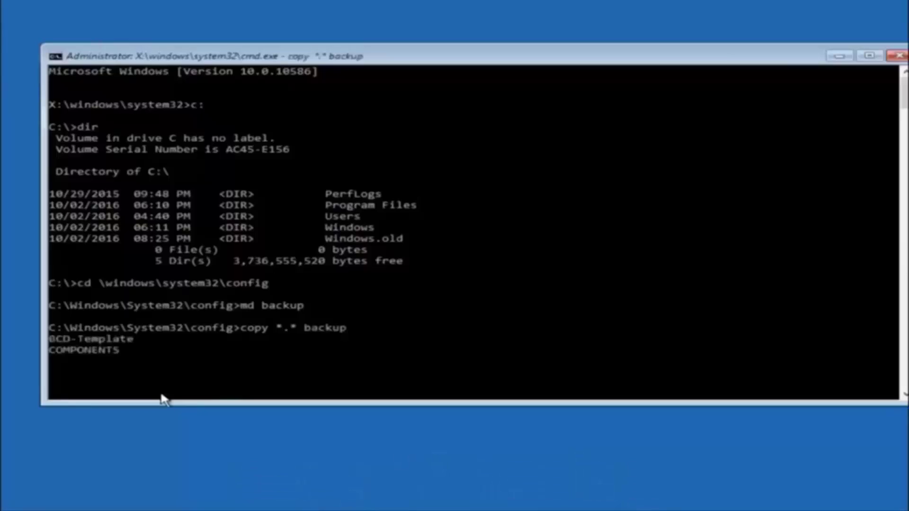
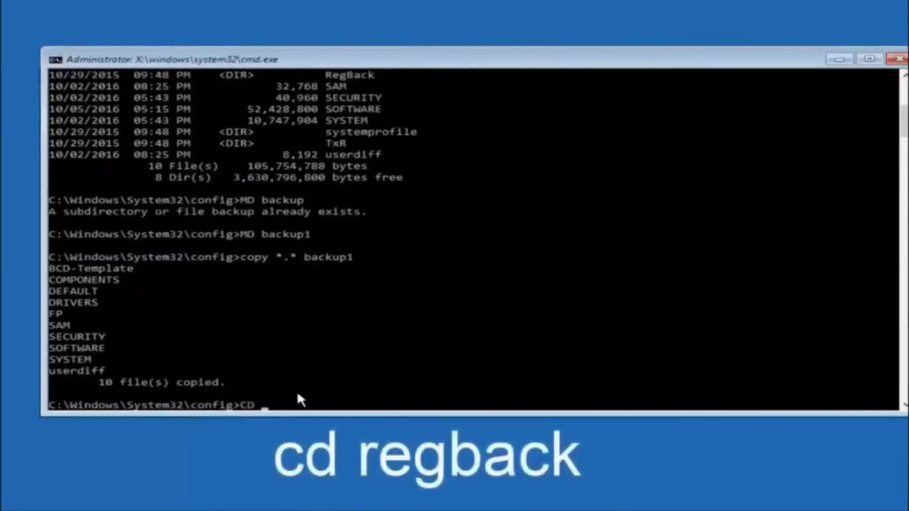
Change to the RegBack folder inside C:\Windows\System32\config and list its contents with dir
{"action": "type", "text": "regback"}
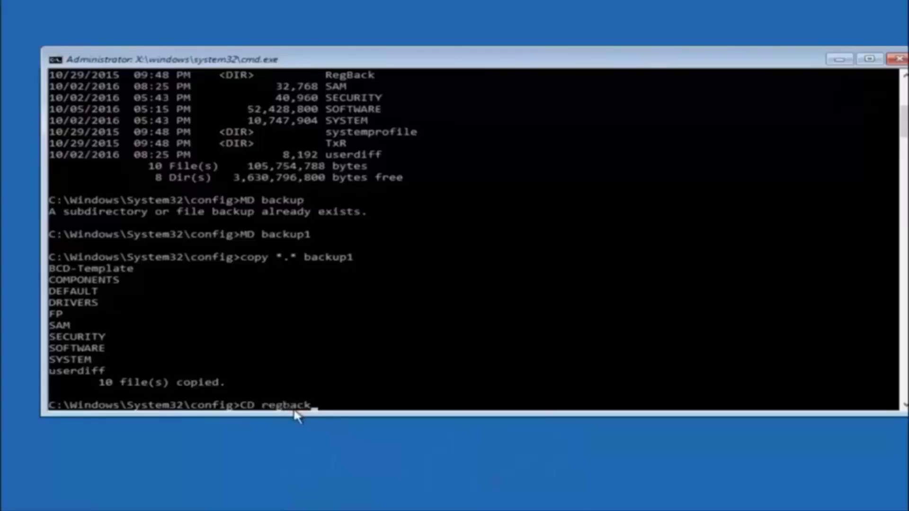
{"action": "key", "text": "Return"}
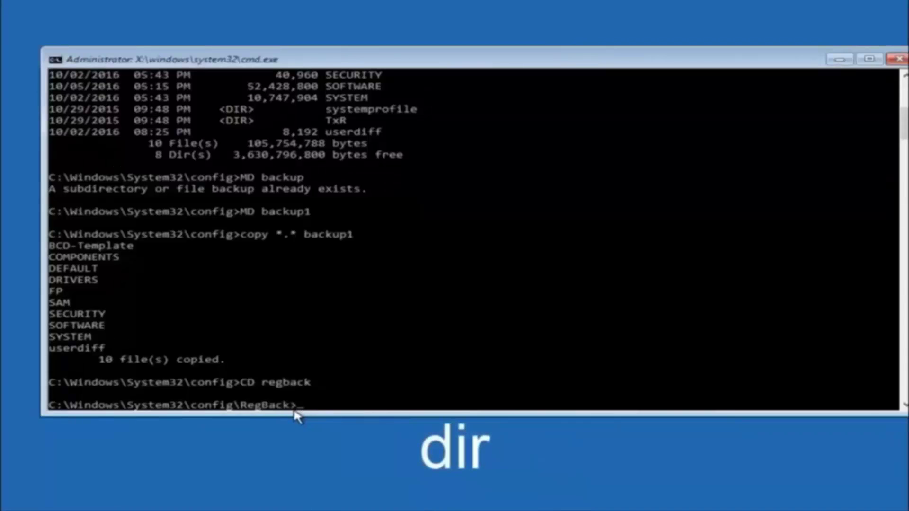
{"action": "type", "text": "dir"}
{"action": "key", "text": "Return"}
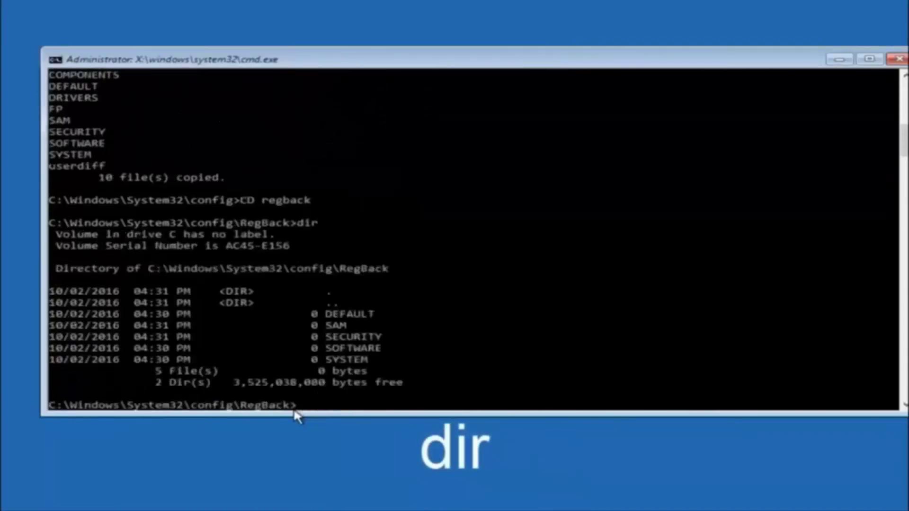
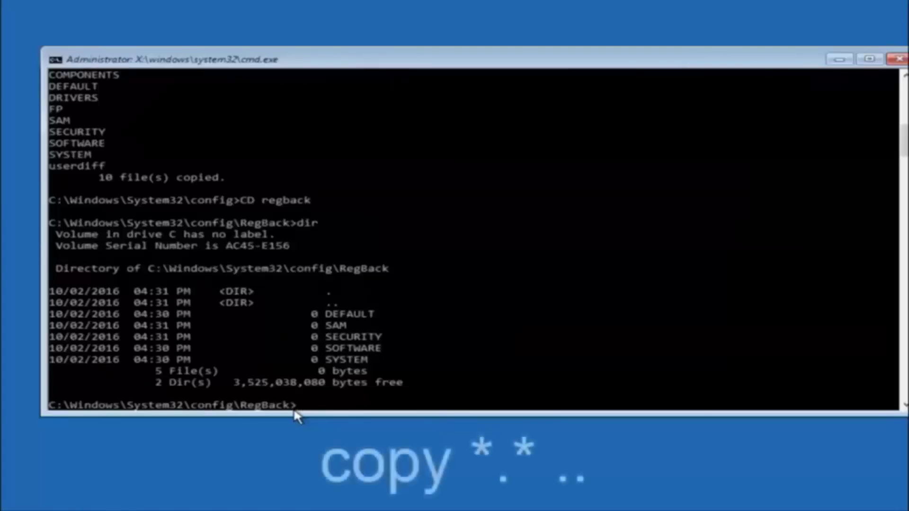
Copy all RegBack files (*.*) into the parent config folder, overwriting all existing files, and close the Command Prompt
{"action": "type", "text": "copy"}
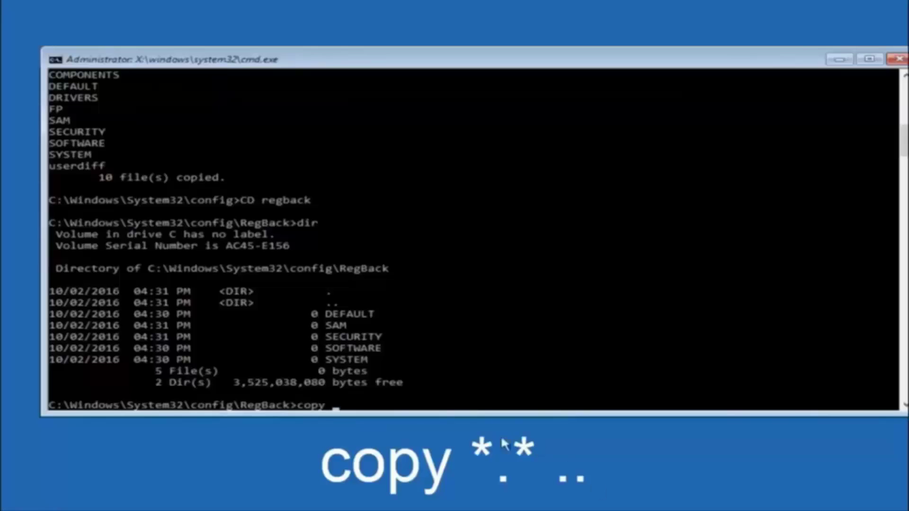
{"action": "left_click", "coordinate": [338, 408]}
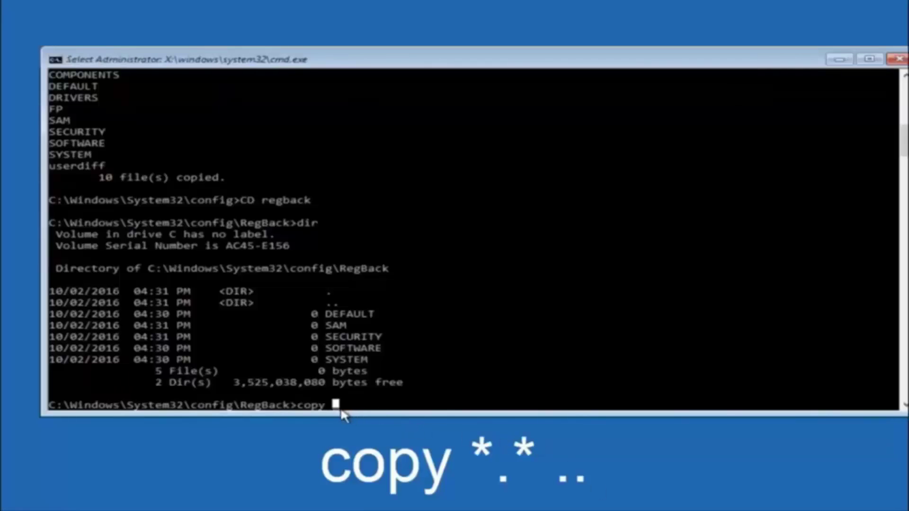
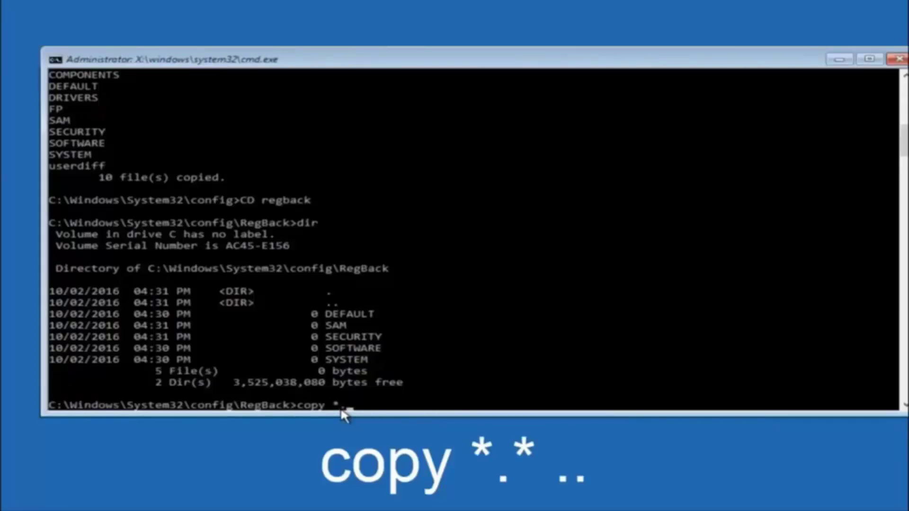
{"action": "type", "text": "*"}
{"action": "key", "text": "BackSpace"}
{"action": "type", "text": "*"}
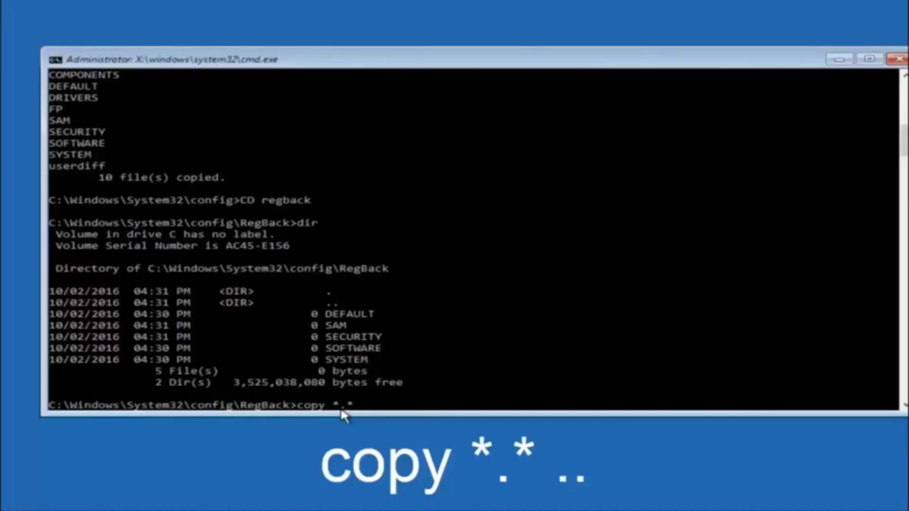
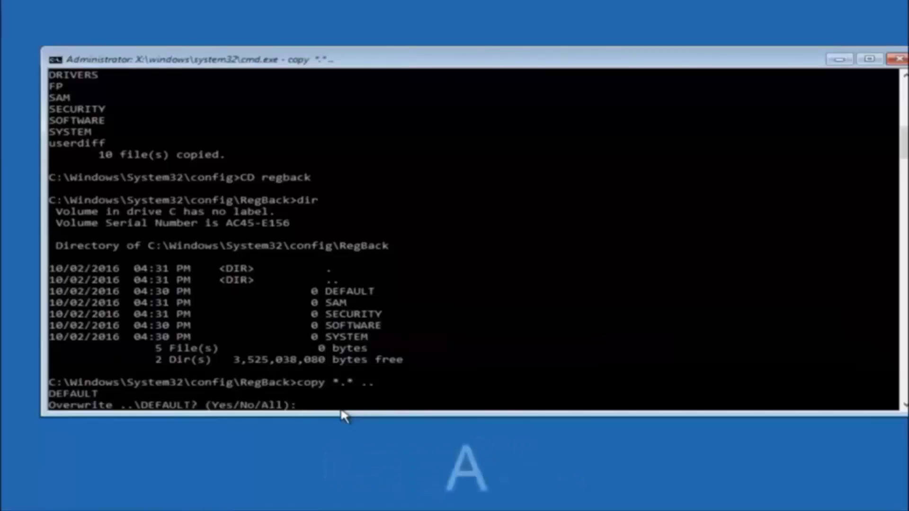
{"action": "type", "text": "A"}
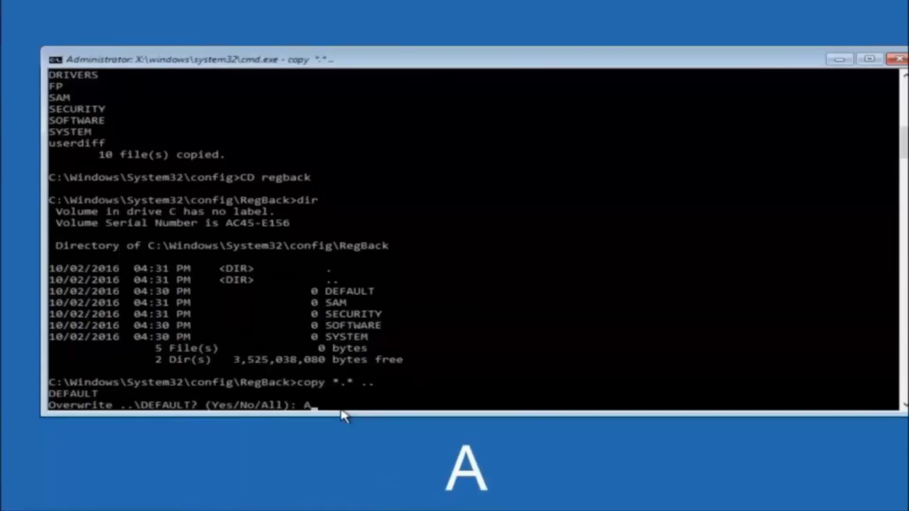
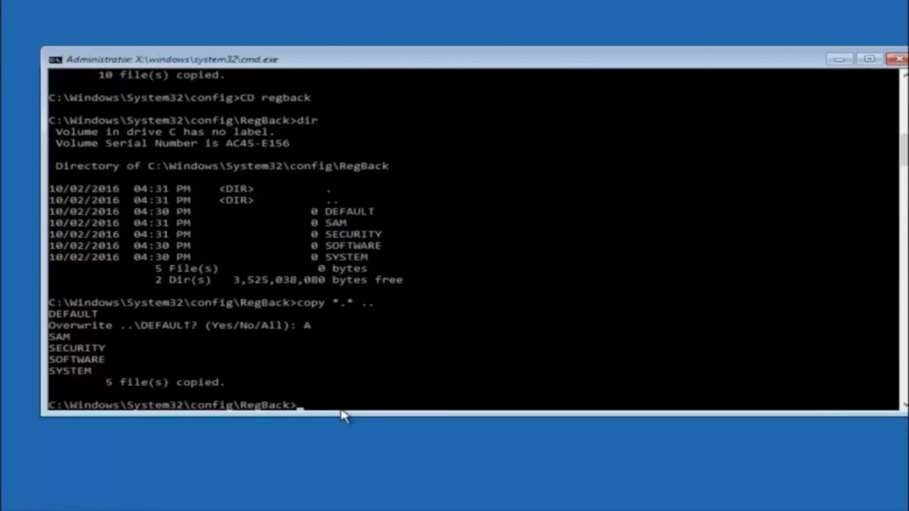
{"action": "left_click", "coordinate": [898, 58]}
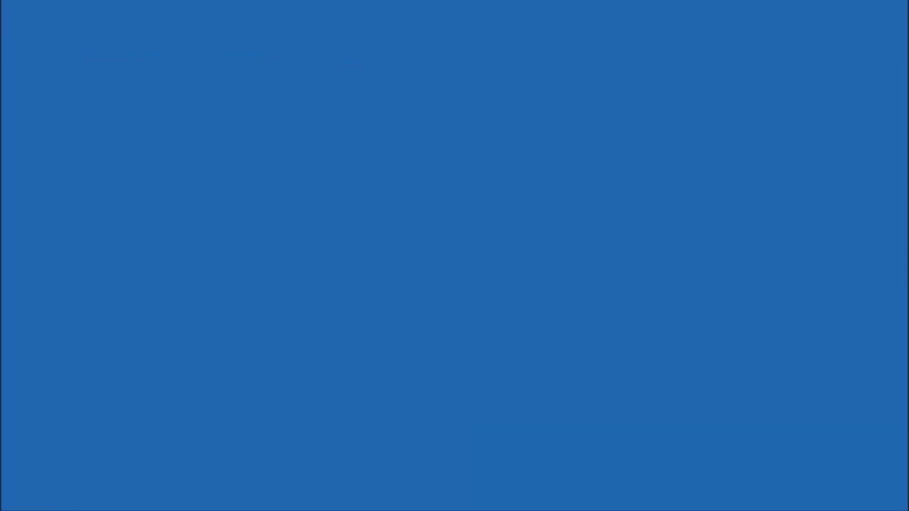